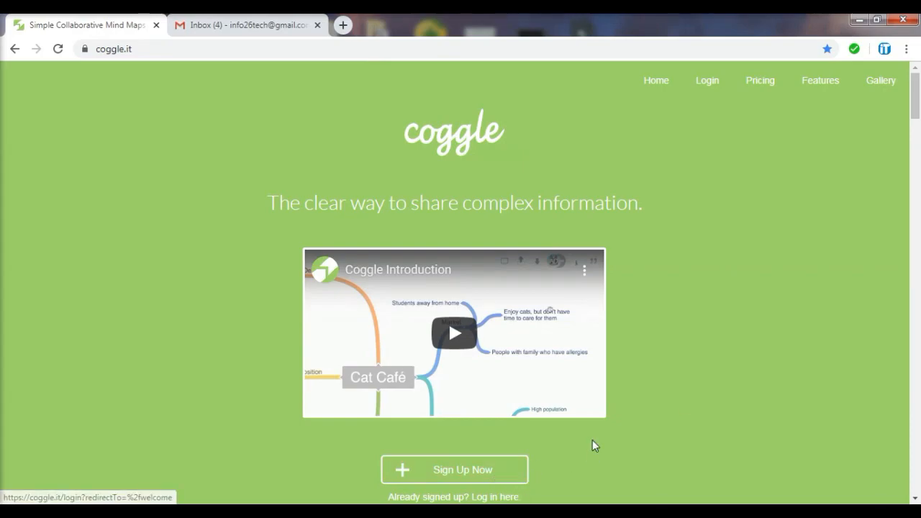
# Log in to Coggle through Google with the chosen account to reach the Created By You dashboard
pyautogui.click(709, 82)
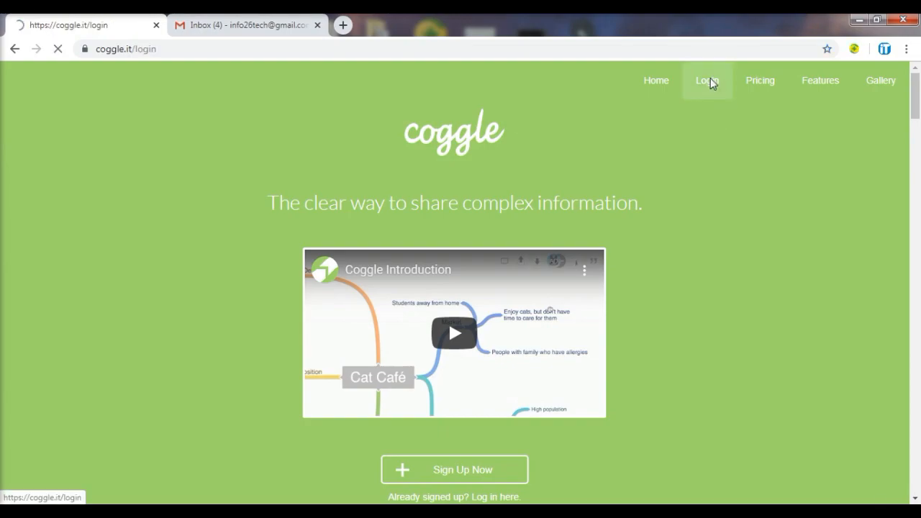
pyautogui.click(486, 176)
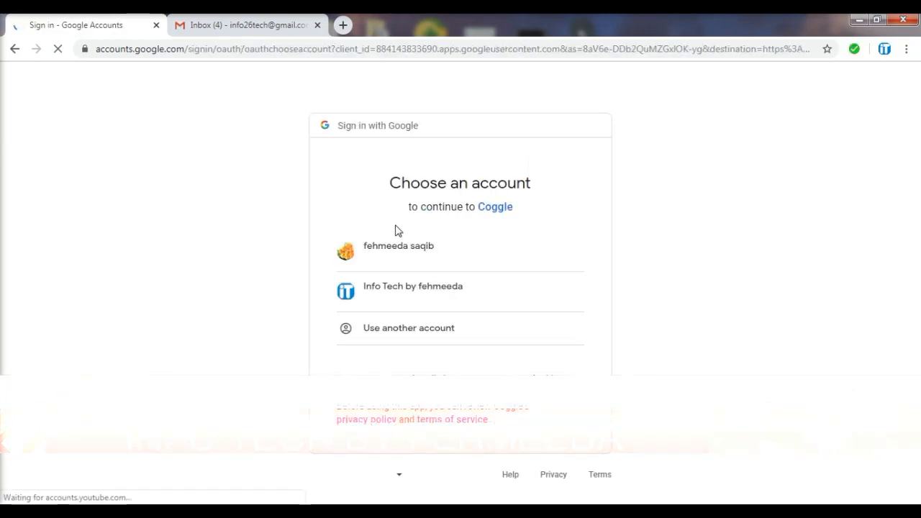
pyautogui.click(389, 297)
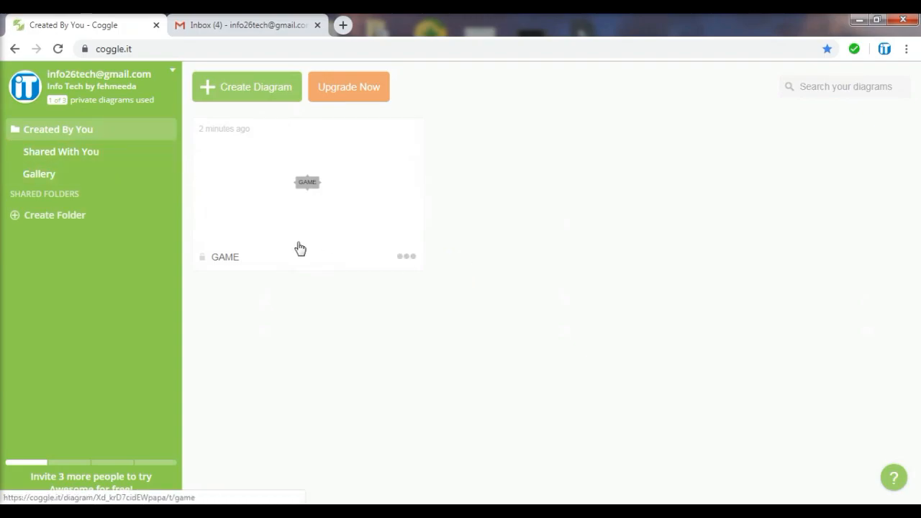
# Create a new blank diagram and dismiss the Work With Others tip
pyautogui.click(258, 98)
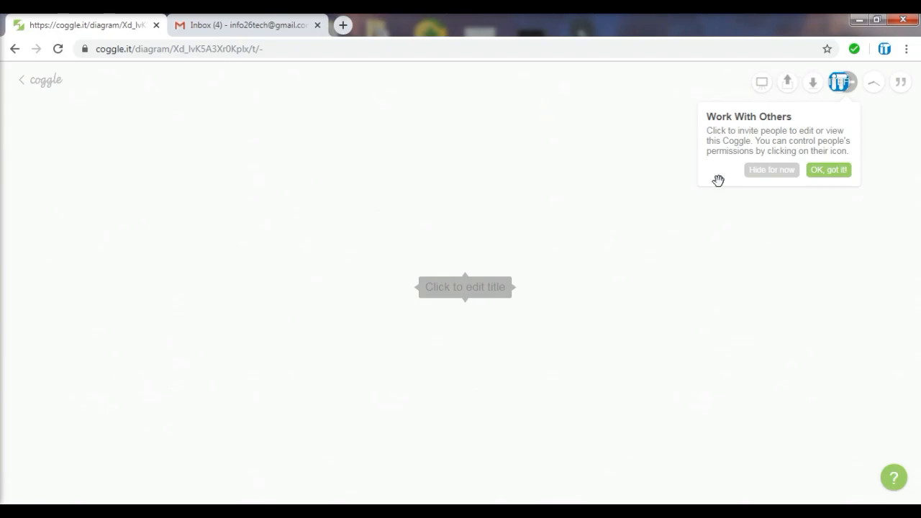
pyautogui.click(771, 171)
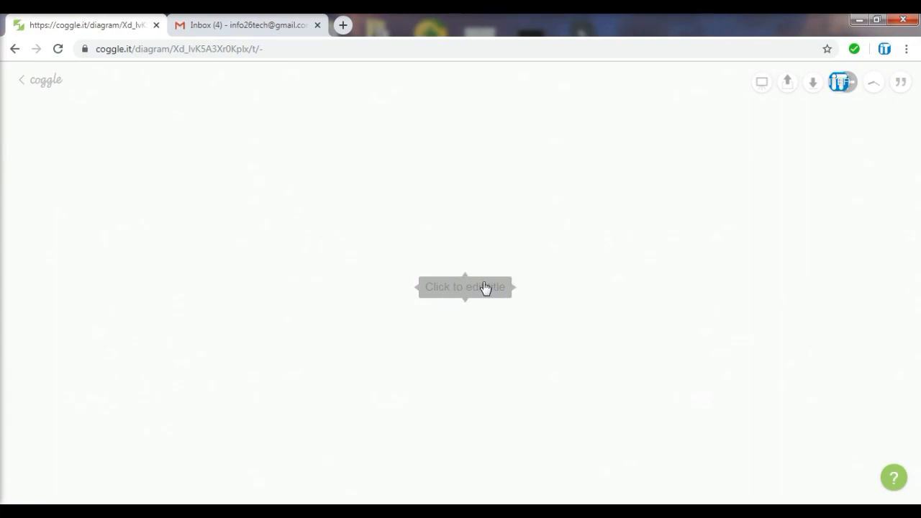
# Title the central node GAME in bold italic and enlarge its text to 17px
pyautogui.click(485, 291)
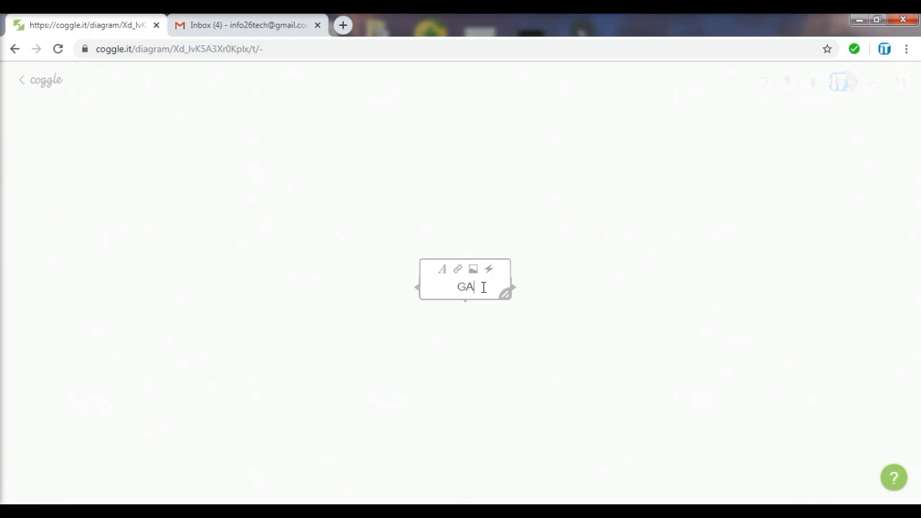
pyautogui.write('GAME')
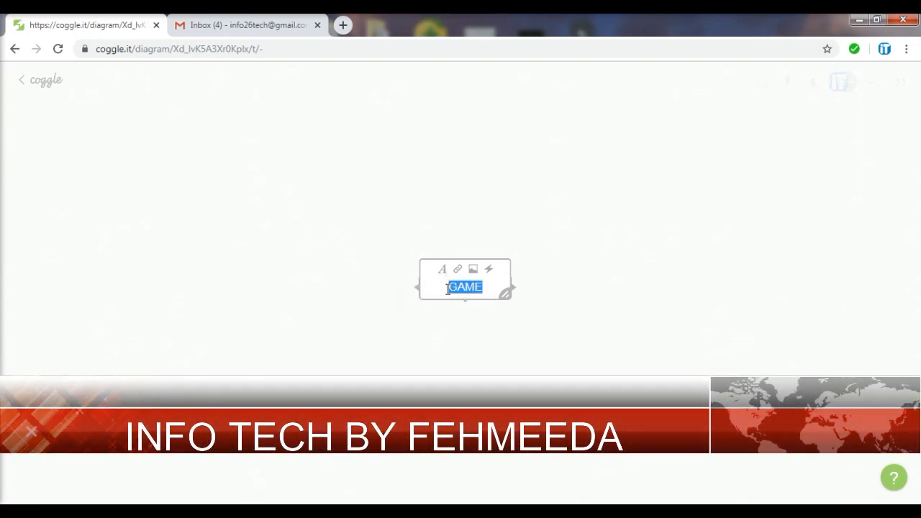
pyautogui.click(443, 273)
pyautogui.click(450, 269)
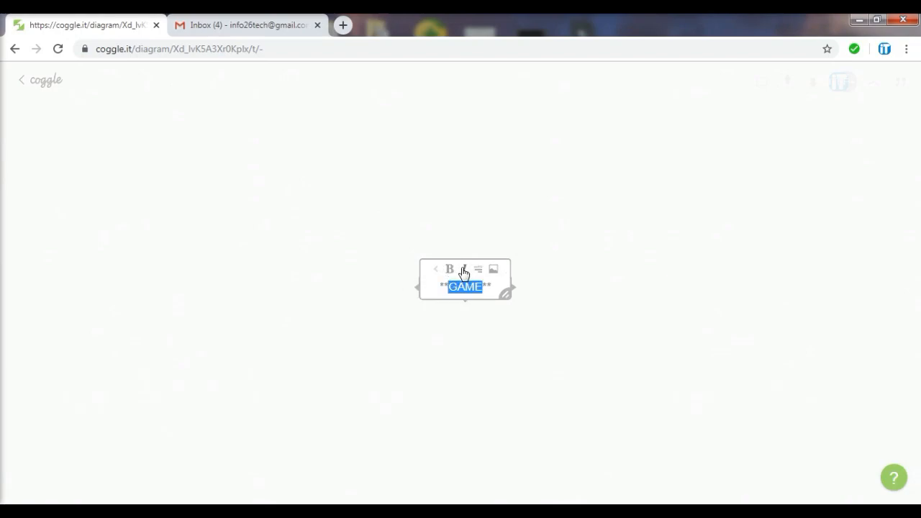
pyautogui.click(464, 272)
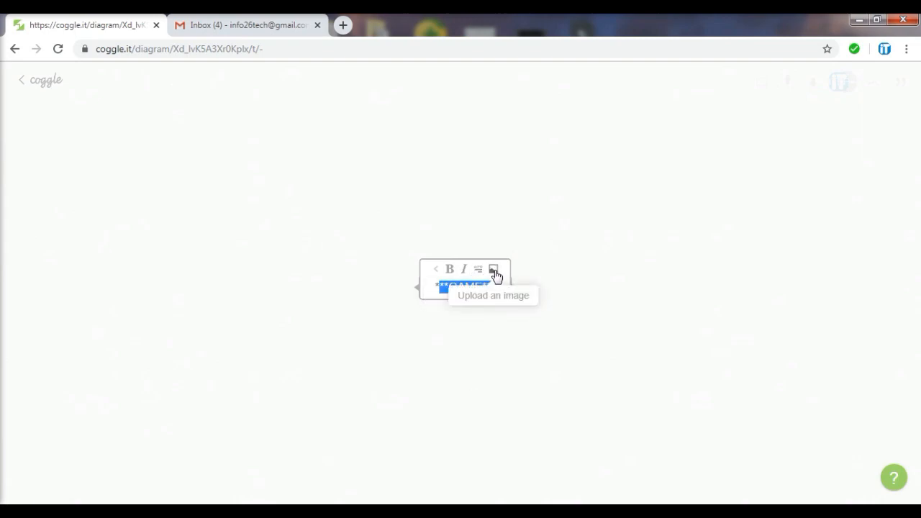
pyautogui.moveTo(506, 297)
pyautogui.mouseDown()
pyautogui.moveTo(527, 335)
pyautogui.moveTo(506, 255)
pyautogui.moveTo(516, 329)
pyautogui.moveTo(513, 302)
pyautogui.mouseUp()
pyautogui.click(549, 322)
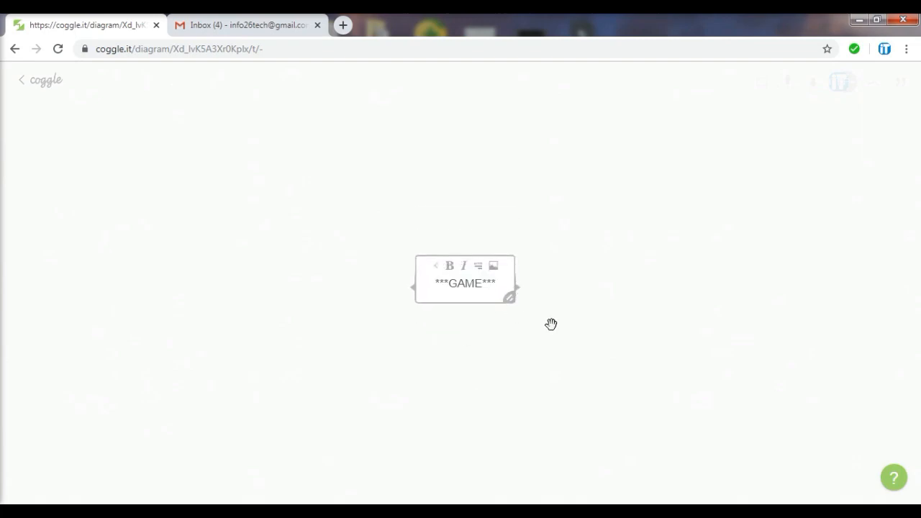
# Append the :recycle: emoji after the GAME title
pyautogui.click(496, 291)
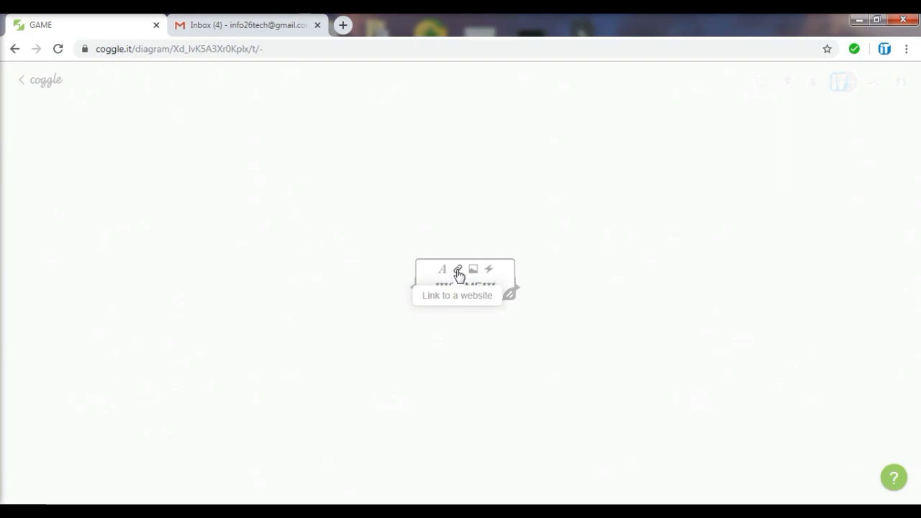
pyautogui.click(459, 272)
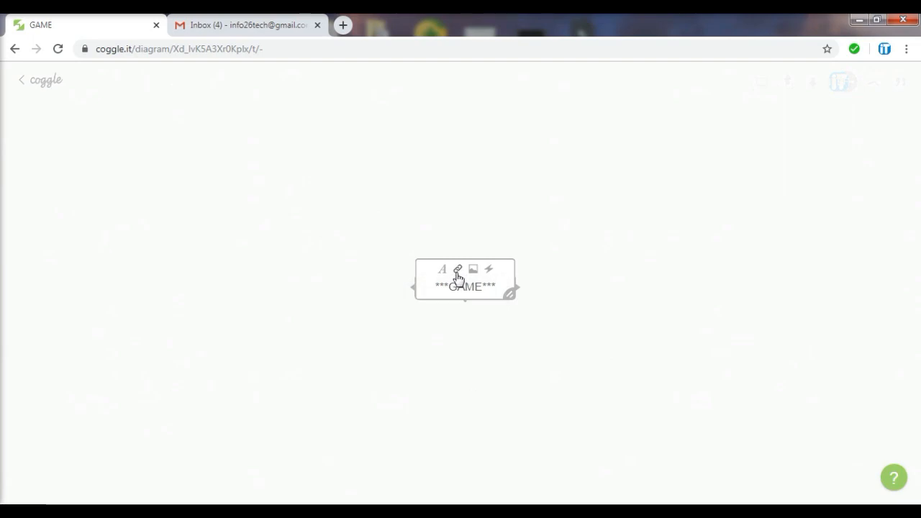
pyautogui.click(487, 250)
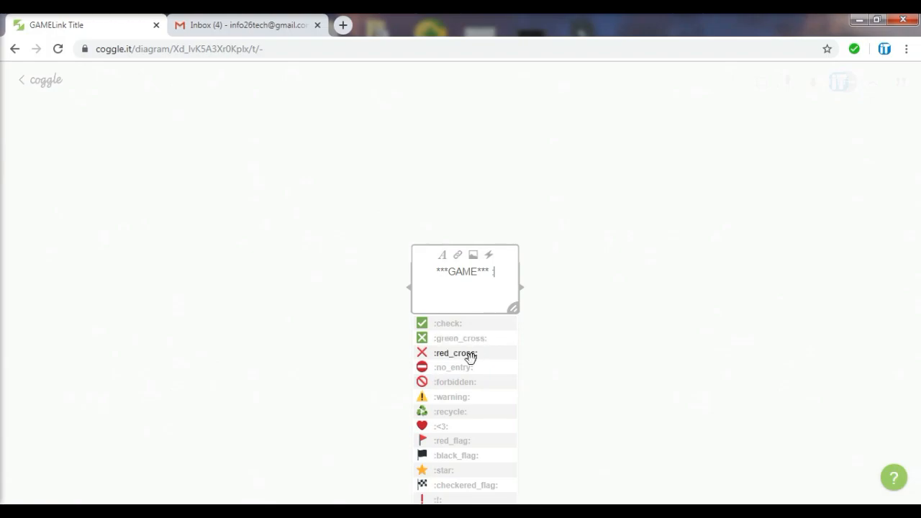
pyautogui.click(454, 413)
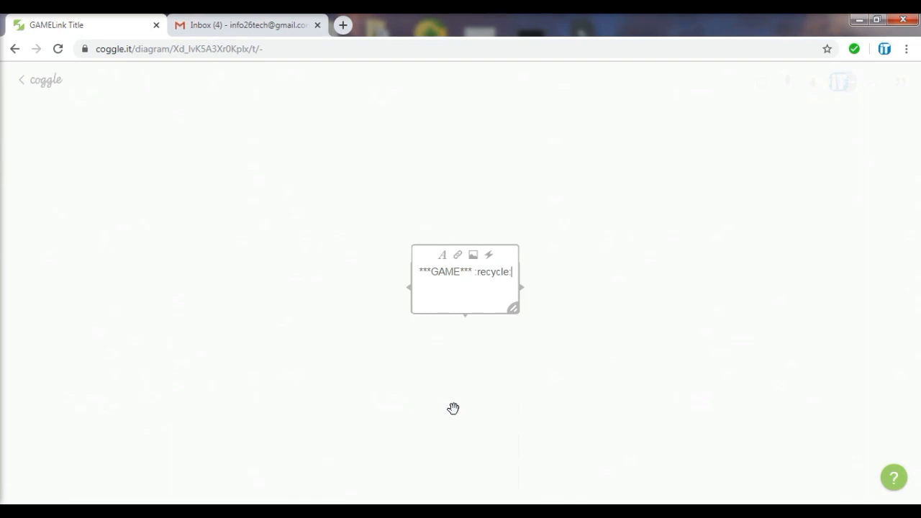
pyautogui.click(561, 406)
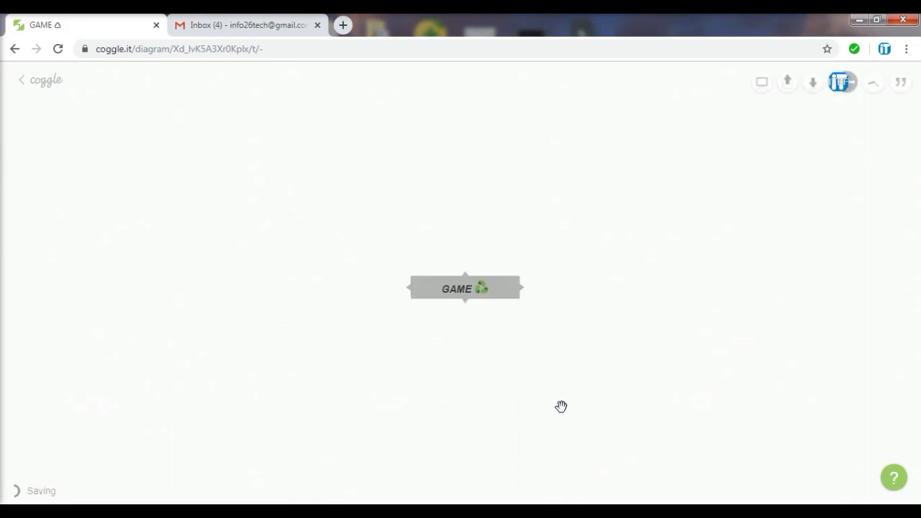
# Enlarge the GAME node's title text to 42px
pyautogui.click(508, 294)
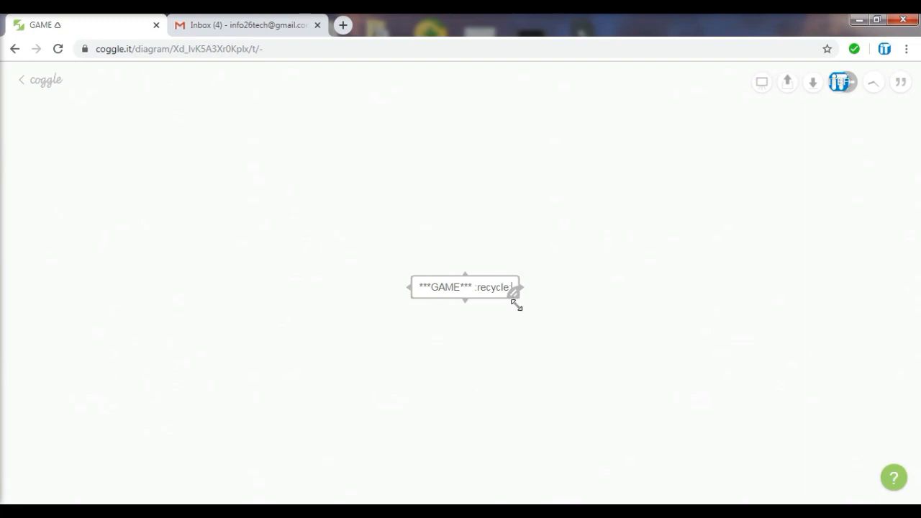
pyautogui.moveTo(515, 291); pyautogui.dragTo(545, 308)
pyautogui.click(603, 414)
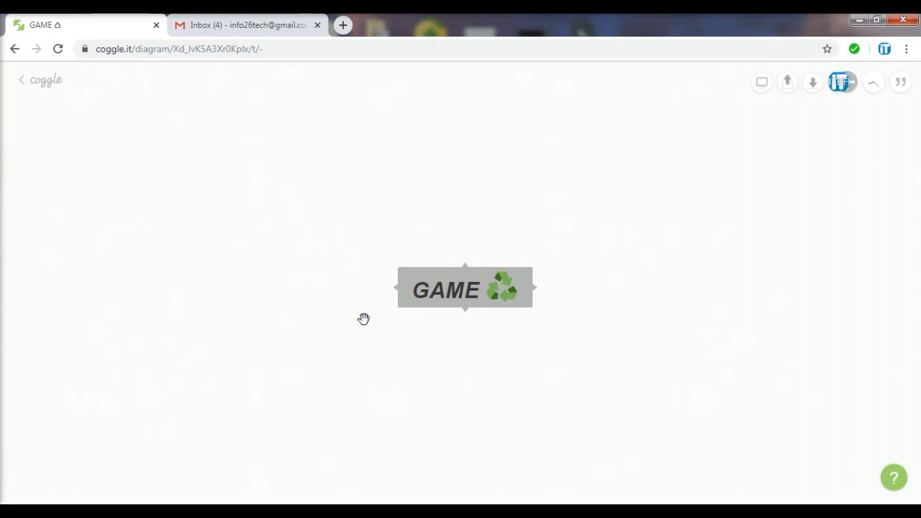
# Add a branch above GAME and a characters branch to its right
pyautogui.moveTo(466, 260)
pyautogui.moveTo(489, 312)
pyautogui.click(466, 263)
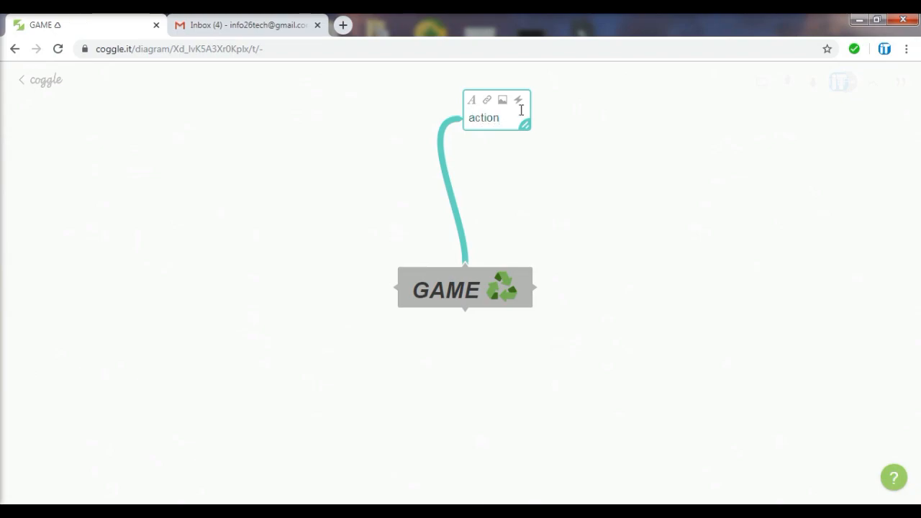
pyautogui.click(538, 289)
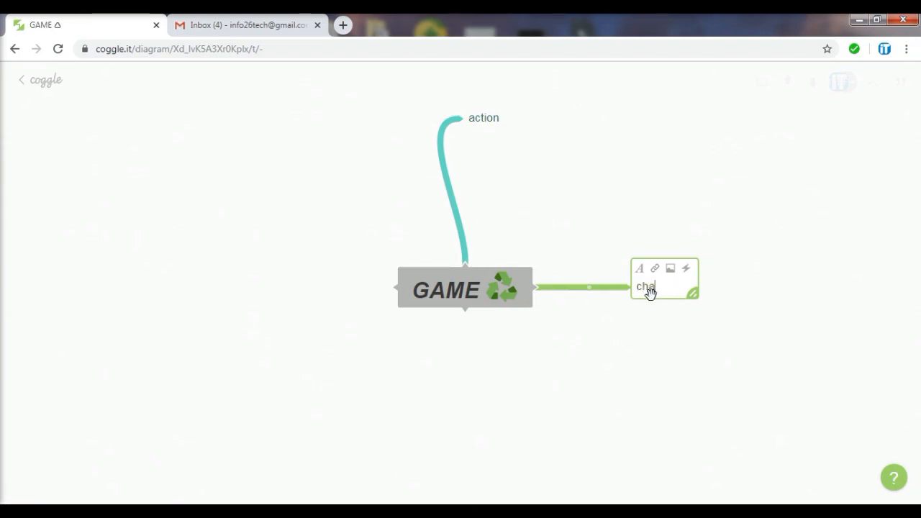
pyautogui.write('characters')
pyautogui.click(717, 334)
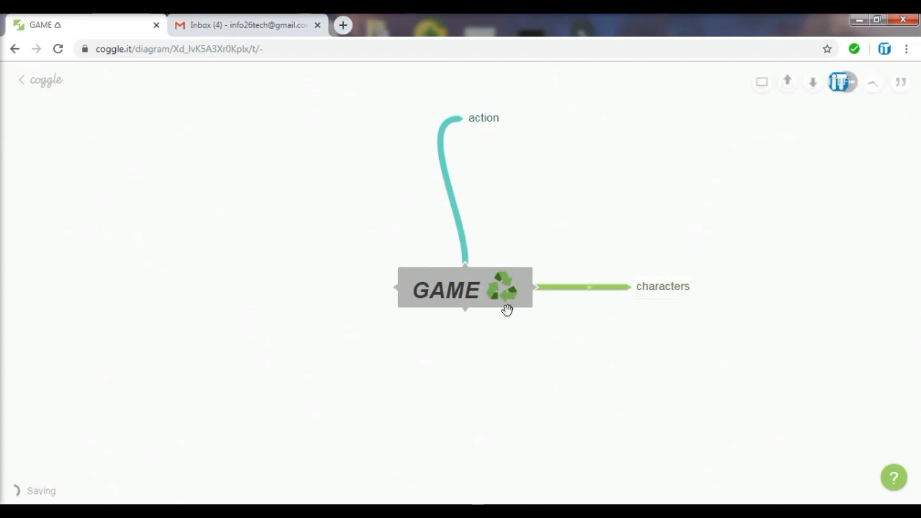
# Add a sound branch below GAME and a graphics branch to its left
pyautogui.click(467, 316)
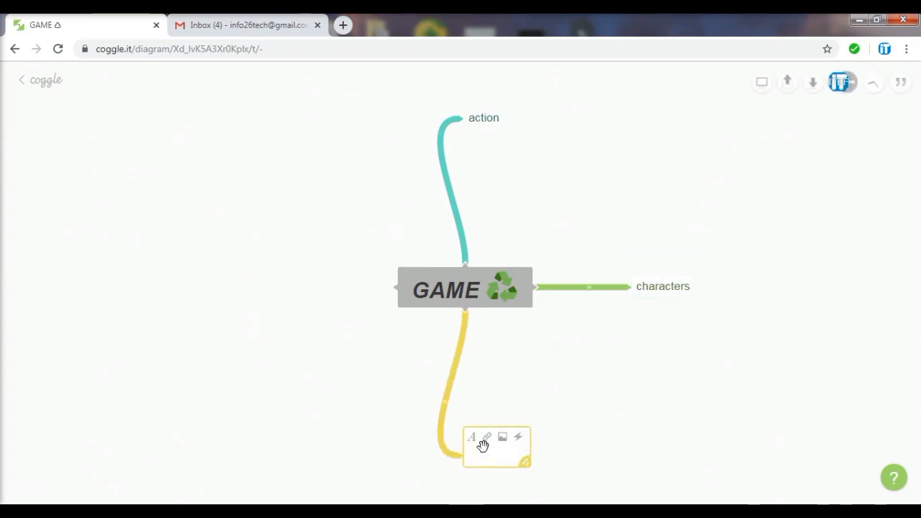
pyautogui.write('sound')
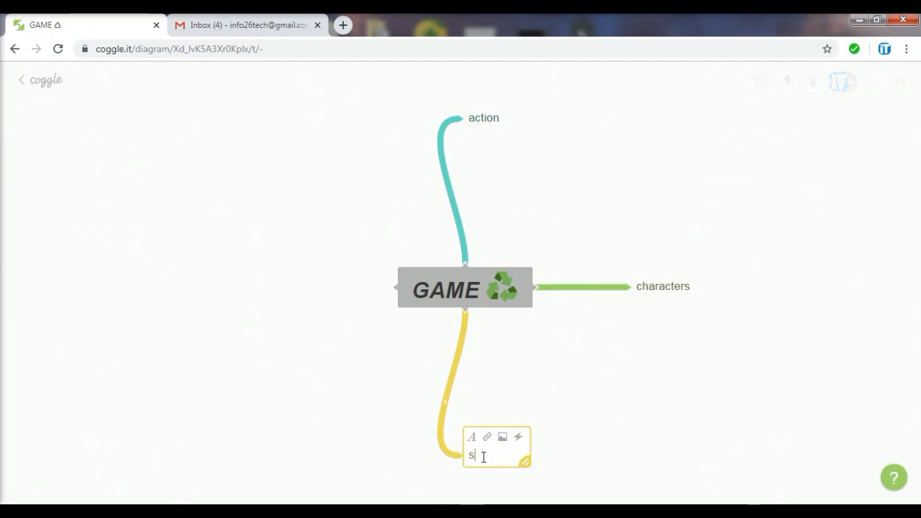
pyautogui.click(576, 459)
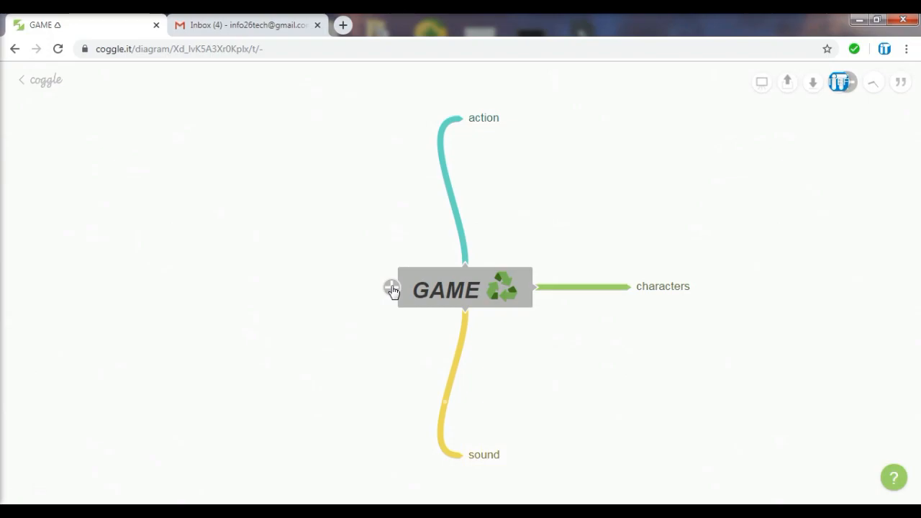
pyautogui.click(392, 289)
pyautogui.write('graphi')
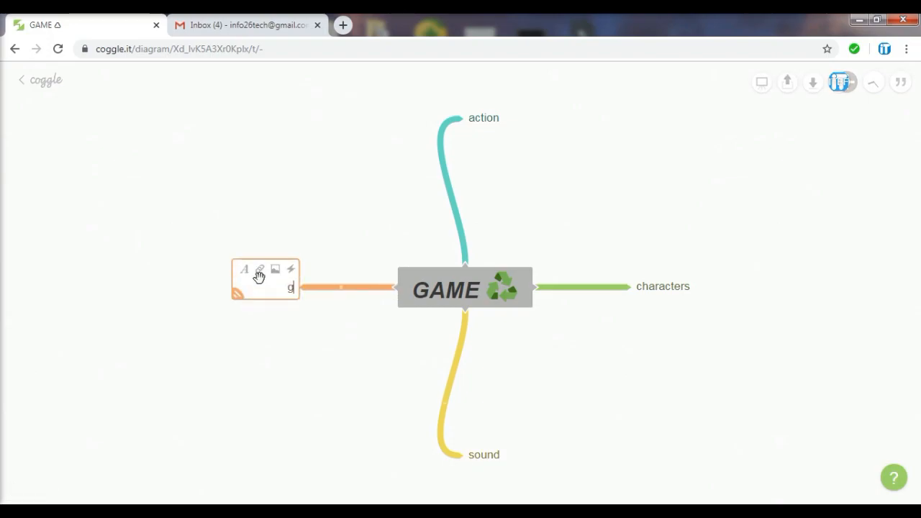
pyautogui.write('cs')
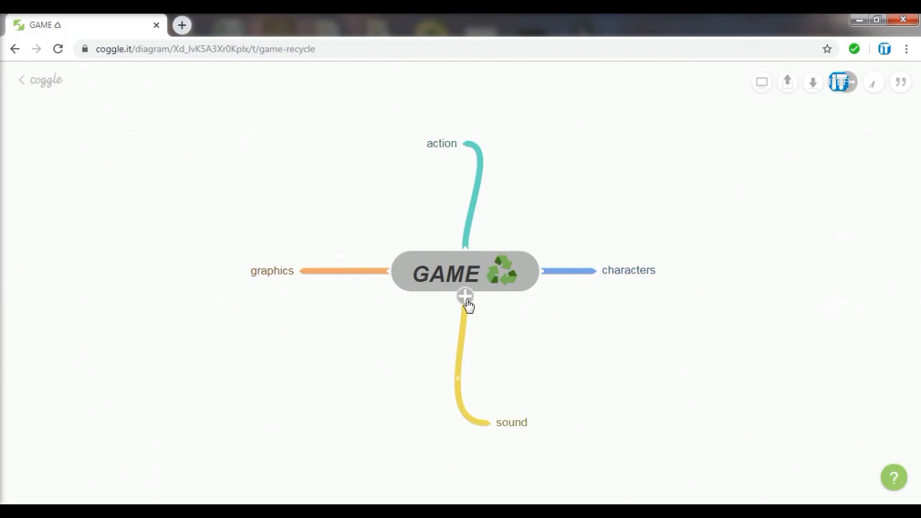
# Add two more GAME branches labelled afgggh and ghghgh
pyautogui.click(466, 296)
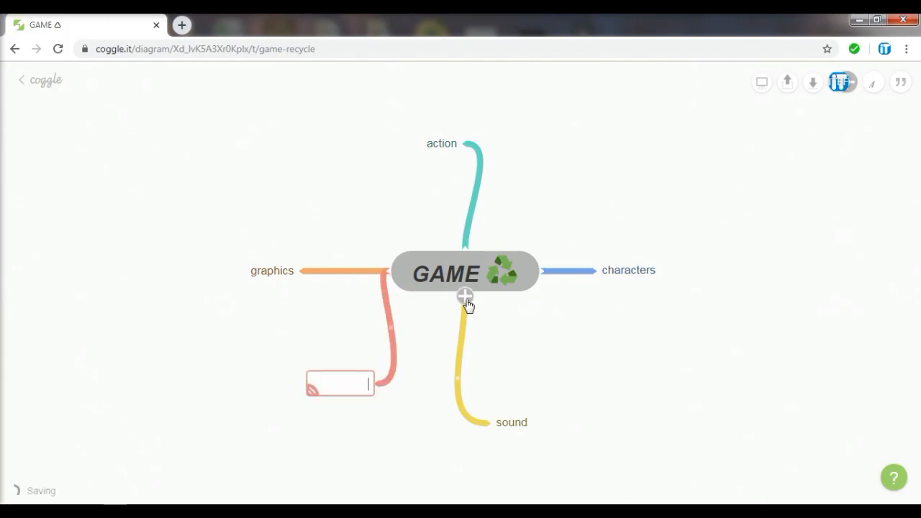
pyautogui.rightClick(408, 269)
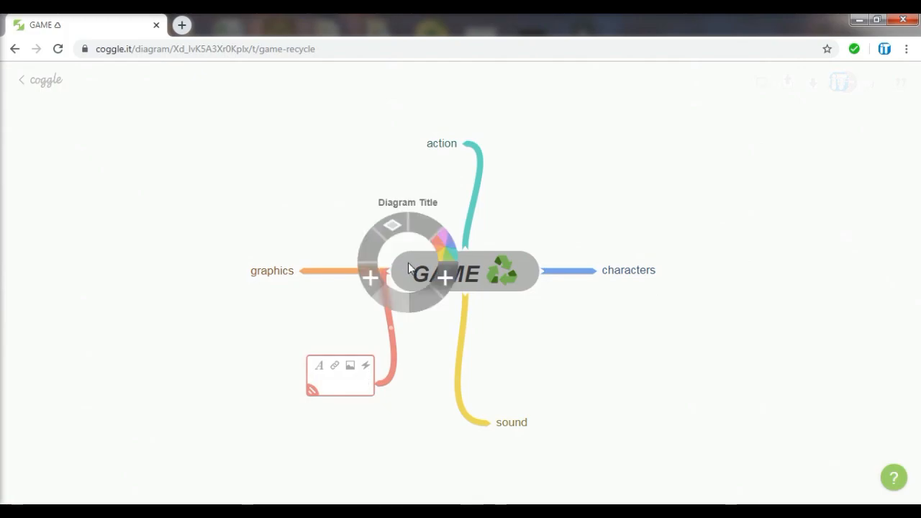
pyautogui.click(372, 285)
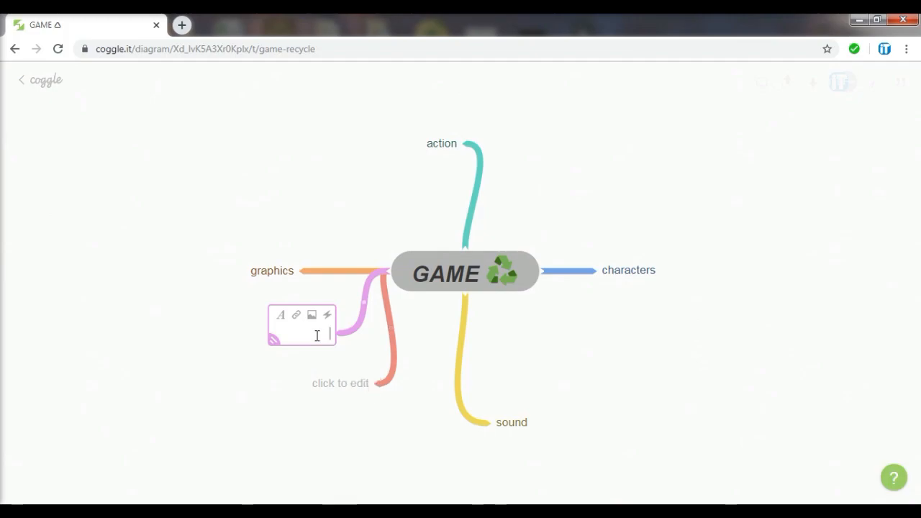
pyautogui.write('afgggh')
pyautogui.click(351, 383)
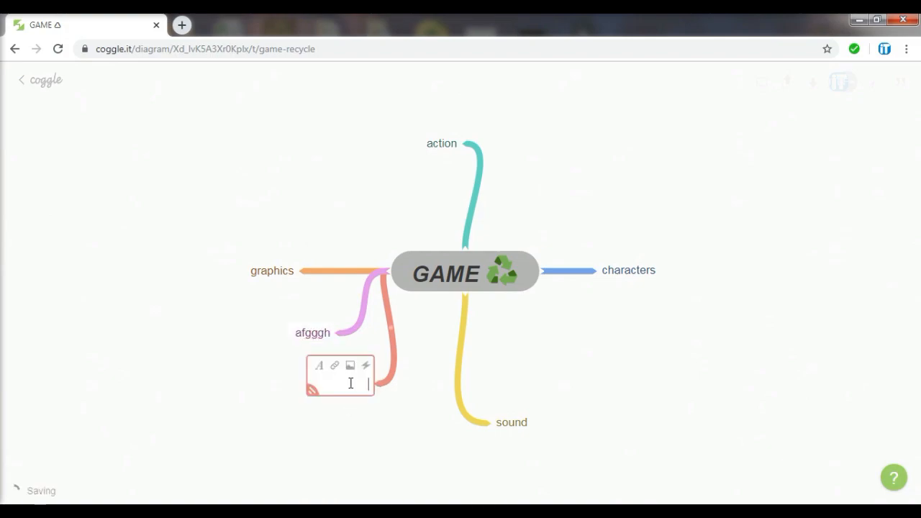
pyautogui.write('ghghgh')
# Give the characters branch three sub-branches: human, animal and cartoon
pyautogui.click(631, 269)
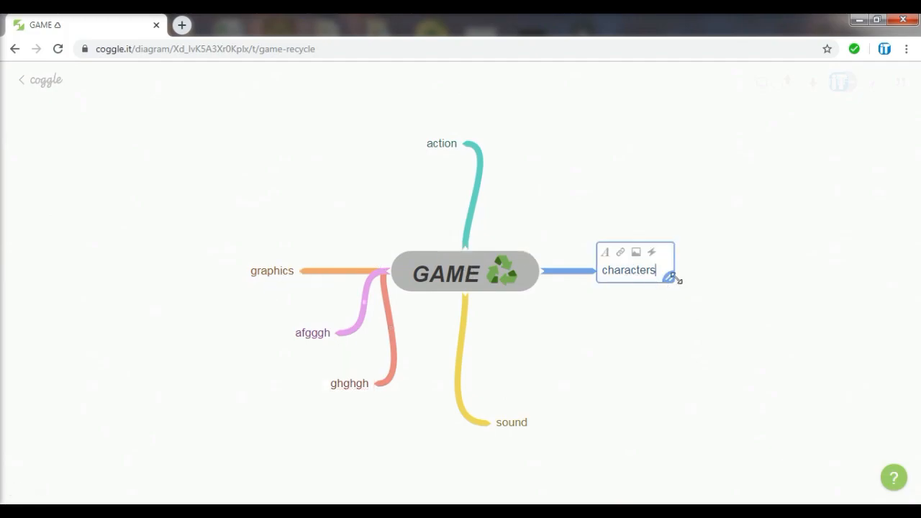
pyautogui.click(637, 311)
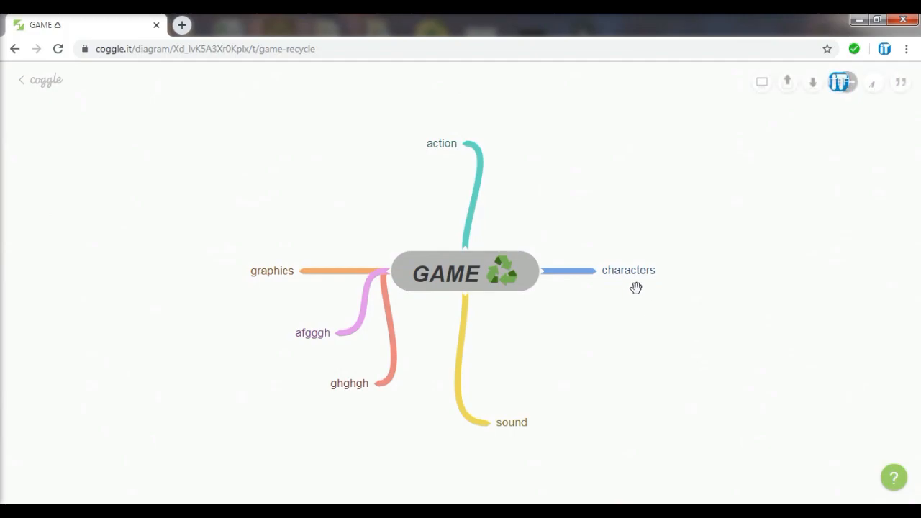
pyautogui.click(600, 272)
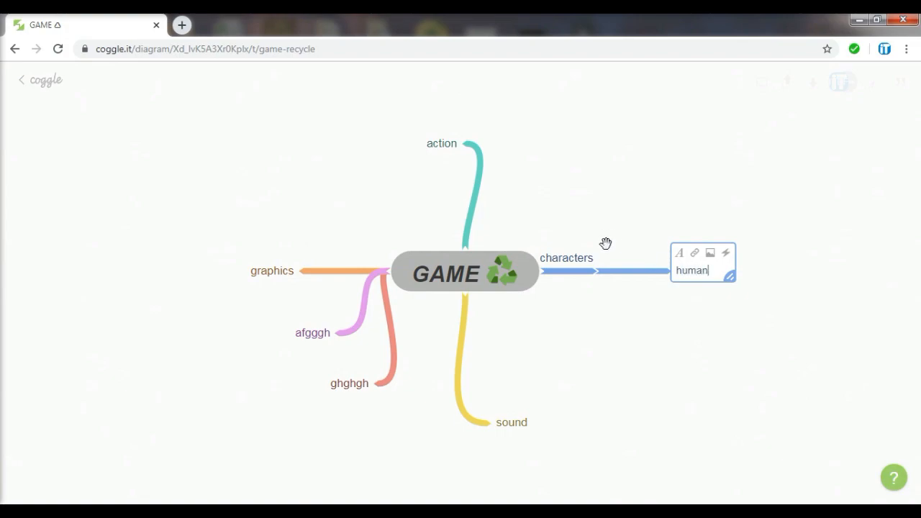
pyautogui.click(582, 264)
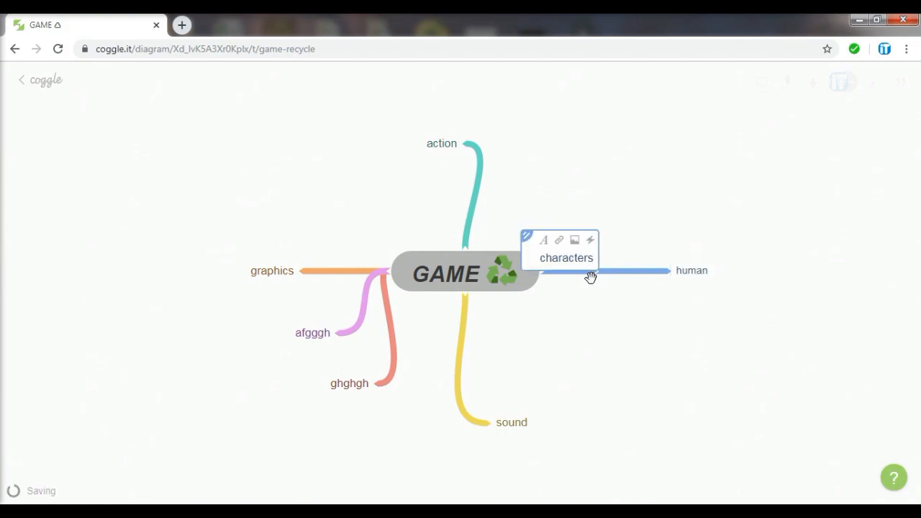
pyautogui.click(587, 291)
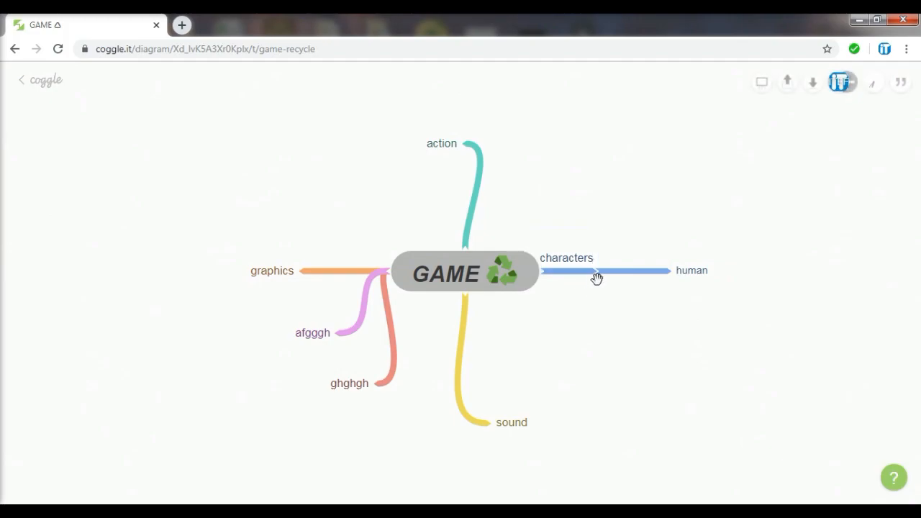
pyautogui.click(600, 271)
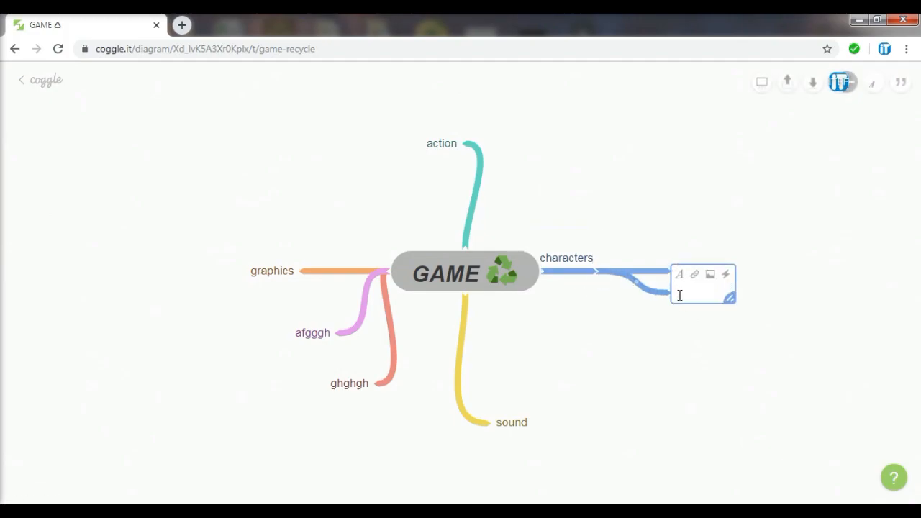
pyautogui.write('animal')
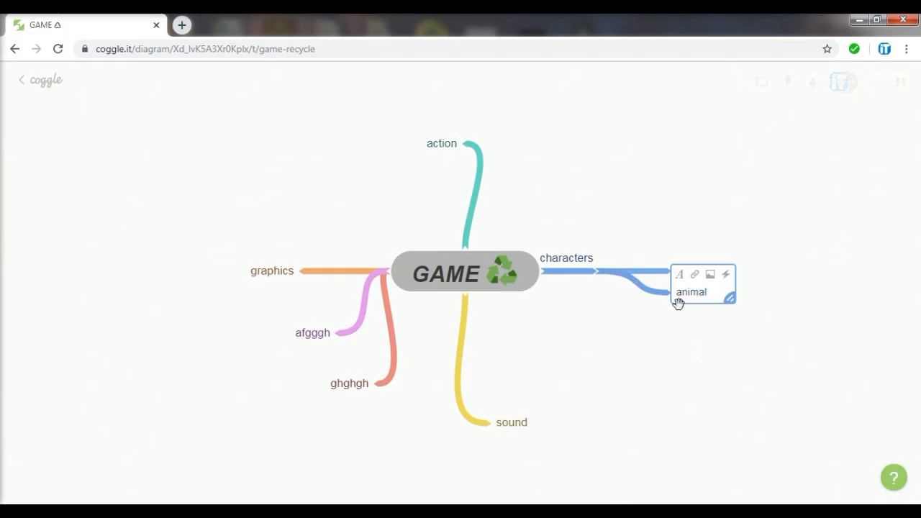
pyautogui.click(681, 327)
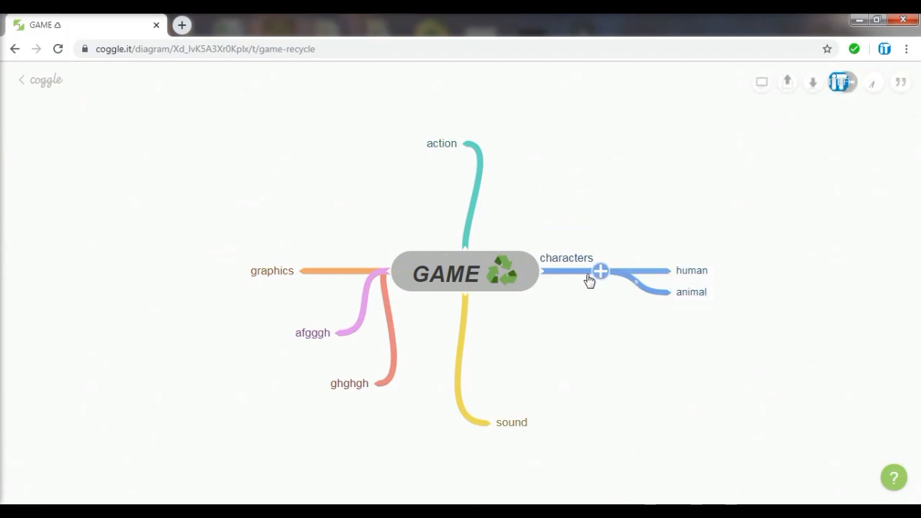
pyautogui.click(602, 272)
pyautogui.write('cartoon')
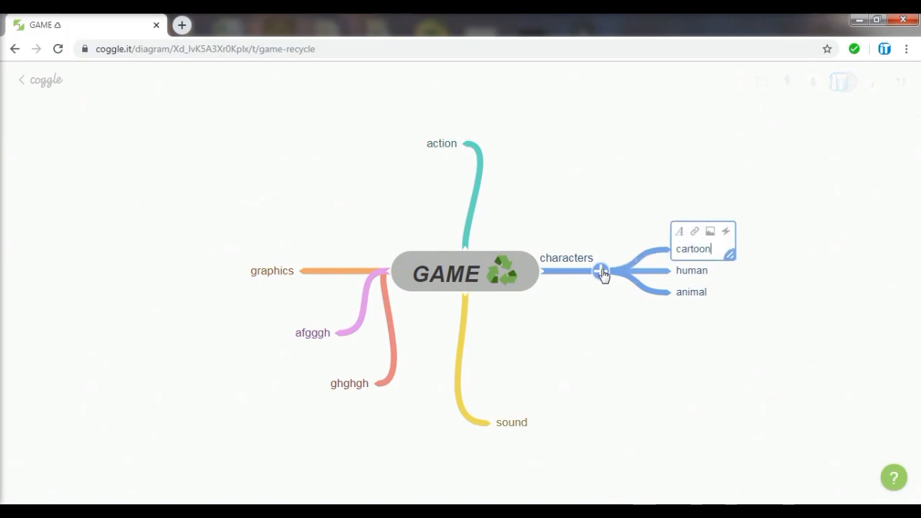
pyautogui.click(588, 356)
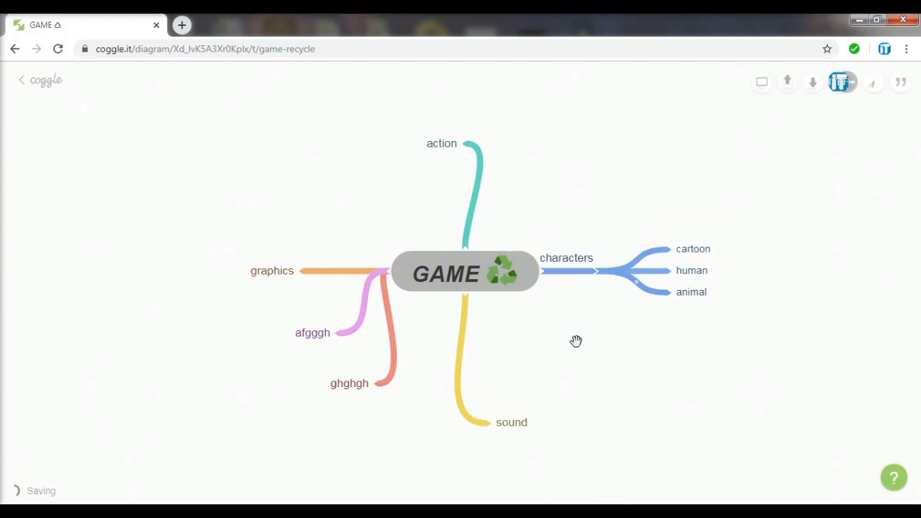
# Colour the cartoon sub-branch under characters pink, then bring up the sound branch's options
pyautogui.click(578, 266)
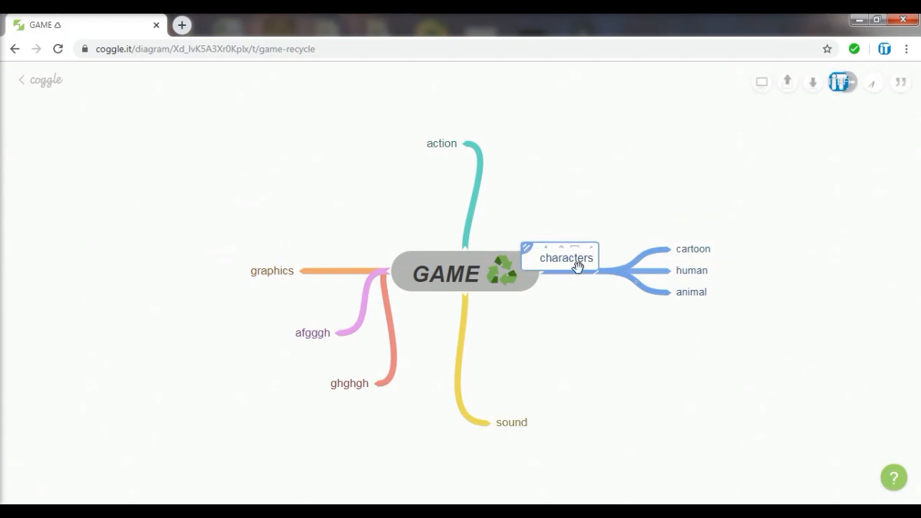
pyautogui.rightClick(612, 279)
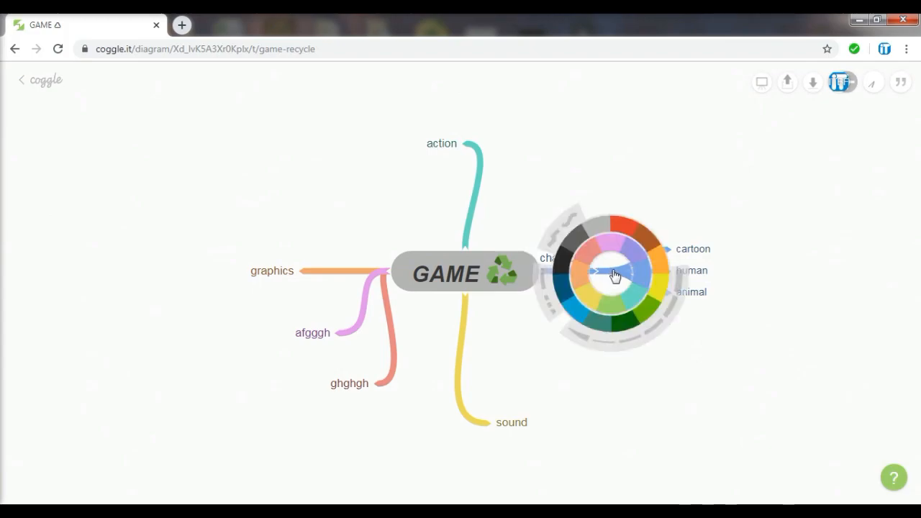
pyautogui.click(594, 264)
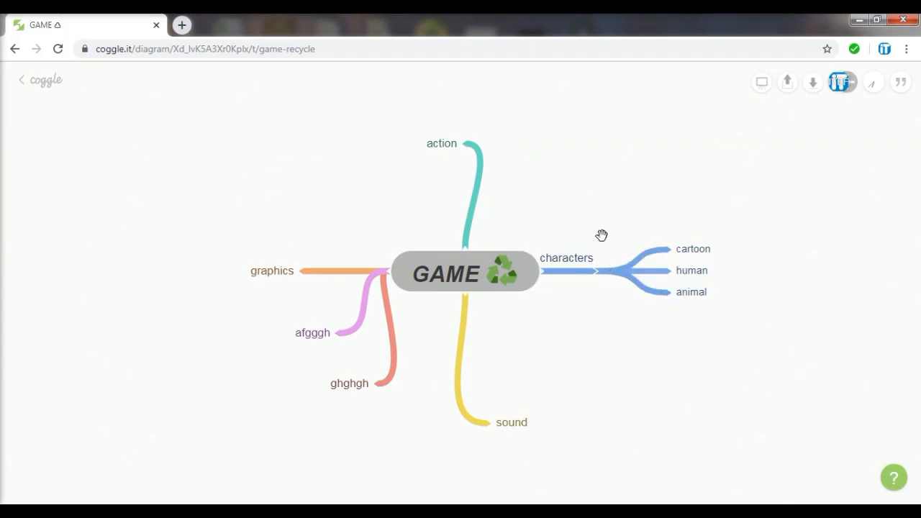
pyautogui.rightClick(615, 278)
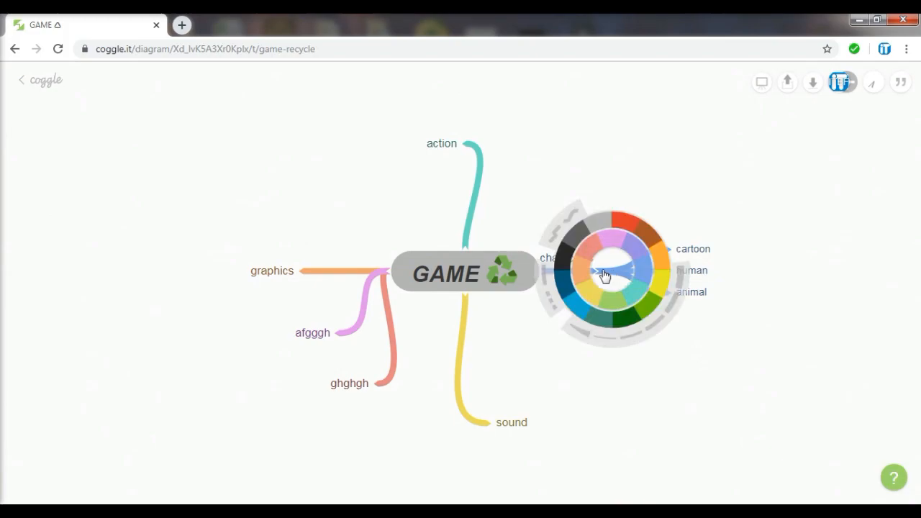
pyautogui.click(616, 249)
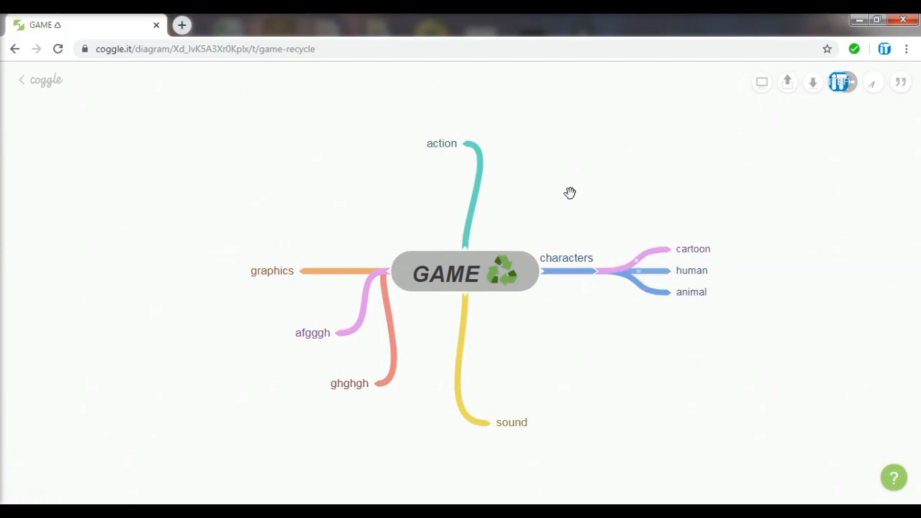
pyautogui.rightClick(521, 426)
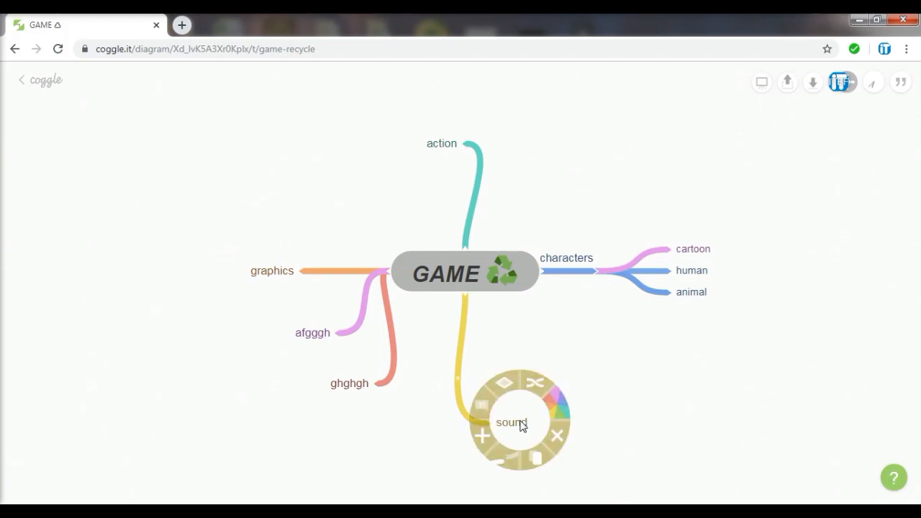
# Drag sound up beside action, afgggh directly beneath GAME, and ghghgh further left
pyautogui.click(522, 426)
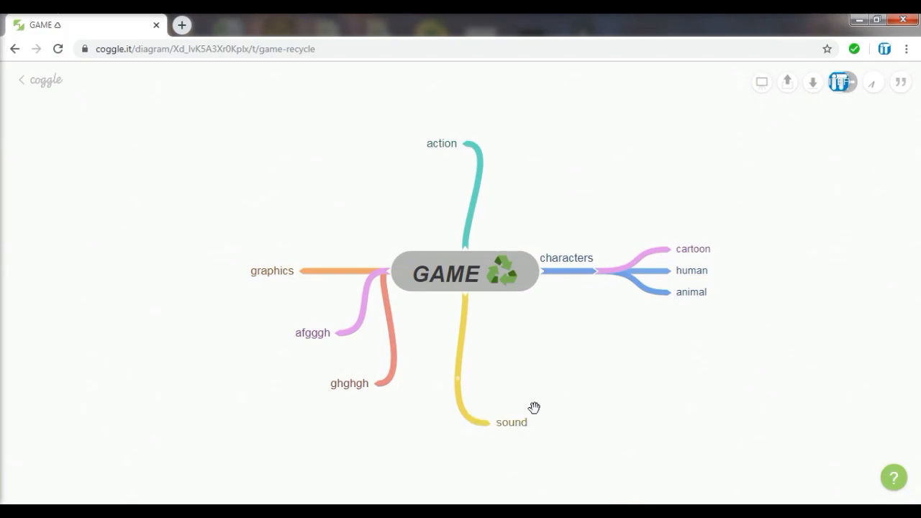
pyautogui.moveTo(520, 426); pyautogui.dragTo(450, 211)
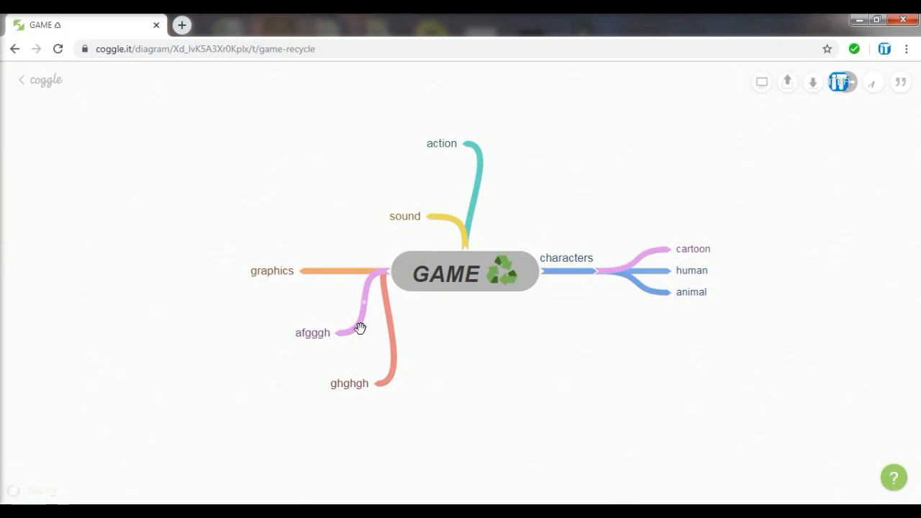
pyautogui.moveTo(333, 341)
pyautogui.moveTo(315, 344); pyautogui.dragTo(486, 388)
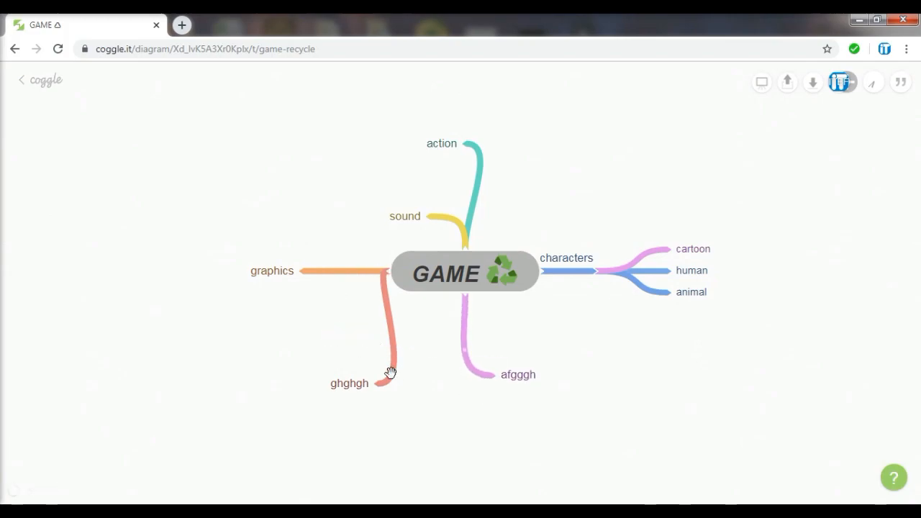
pyautogui.moveTo(349, 391)
pyautogui.moveTo(348, 391); pyautogui.dragTo(305, 397)
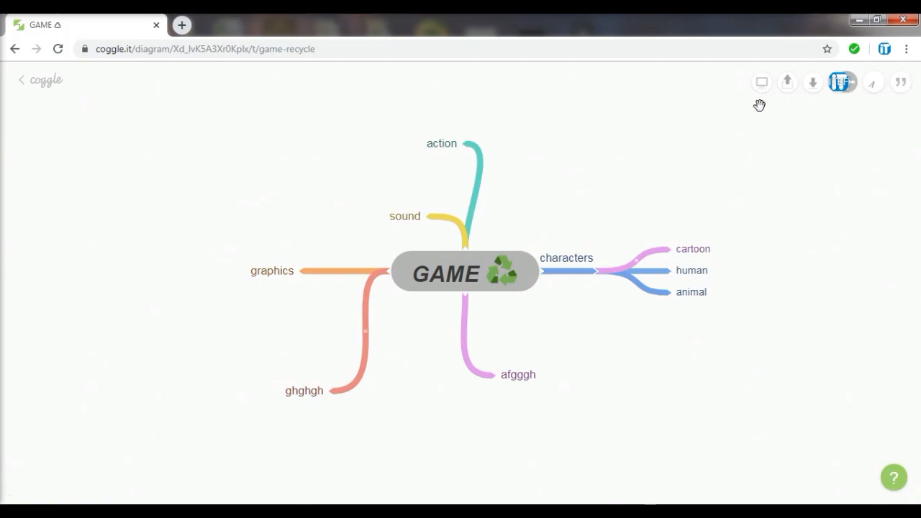
# Check the download formats, then send an e-mail invitation to a collaborator's address
pyautogui.click(814, 84)
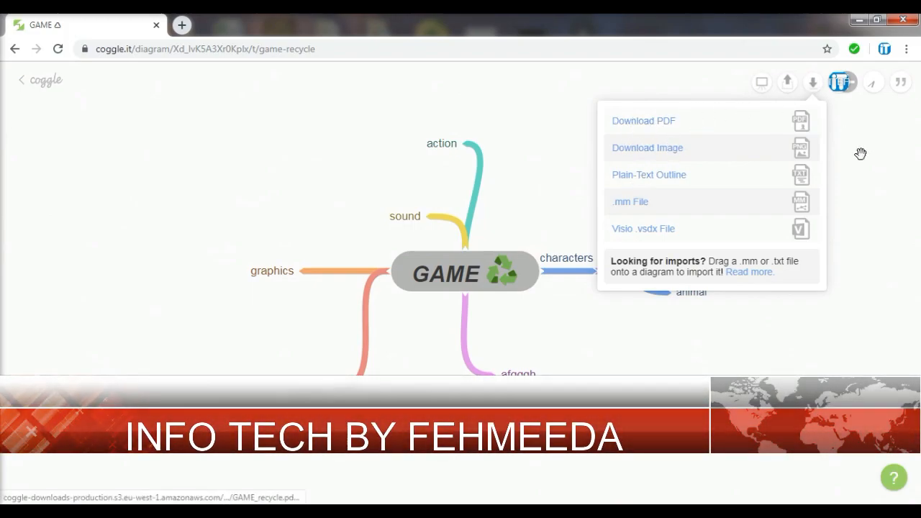
pyautogui.click(835, 152)
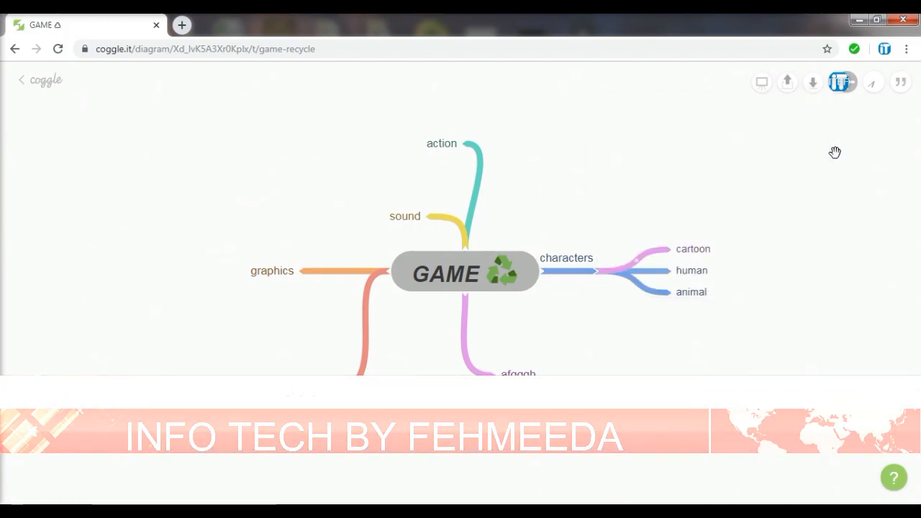
pyautogui.click(847, 83)
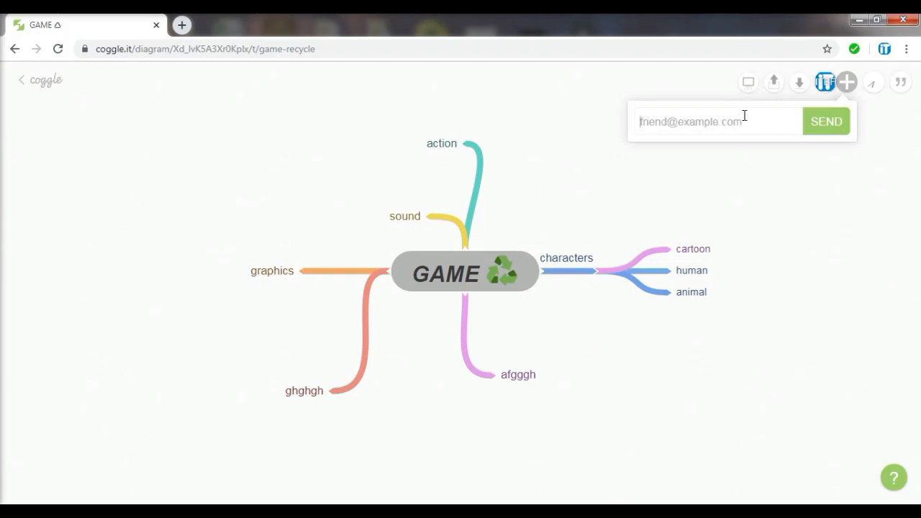
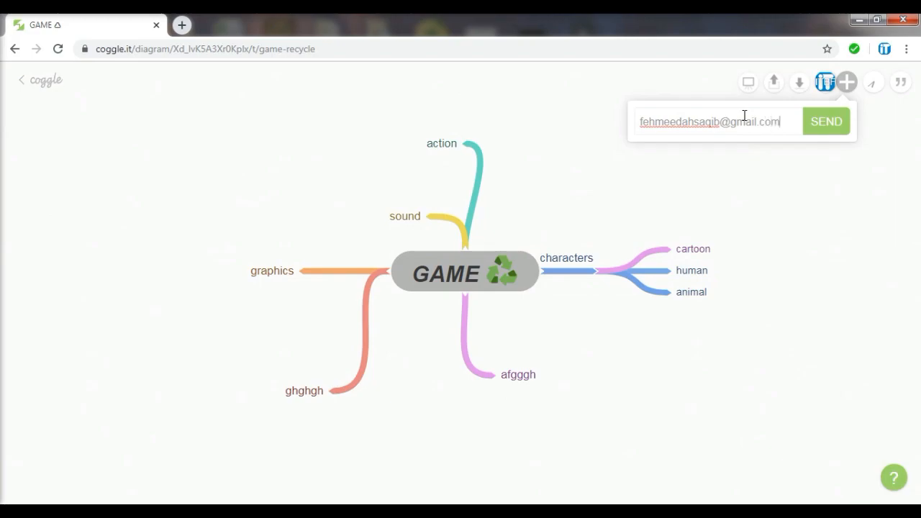
pyautogui.click(827, 122)
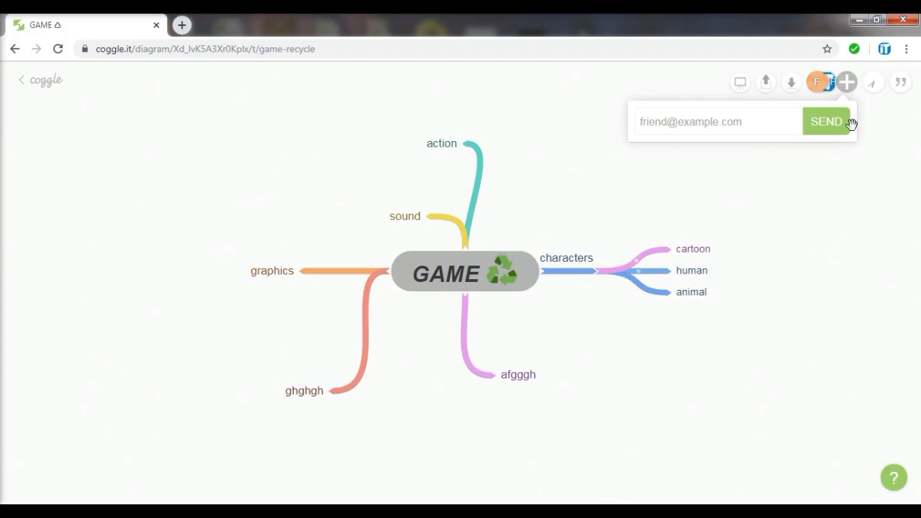
# Open the Messages panel, abandon a started comment and a new canvas item, and close it
pyautogui.click(899, 84)
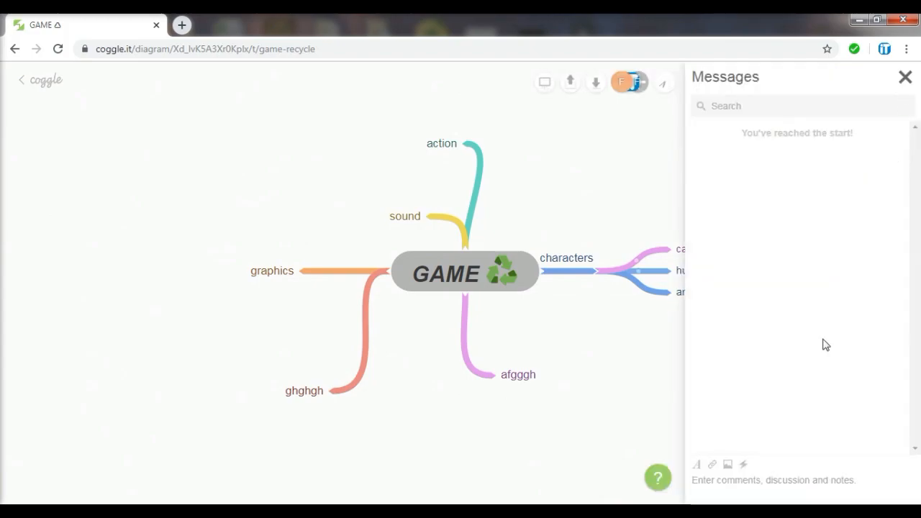
pyautogui.click(742, 480)
pyautogui.write('::')
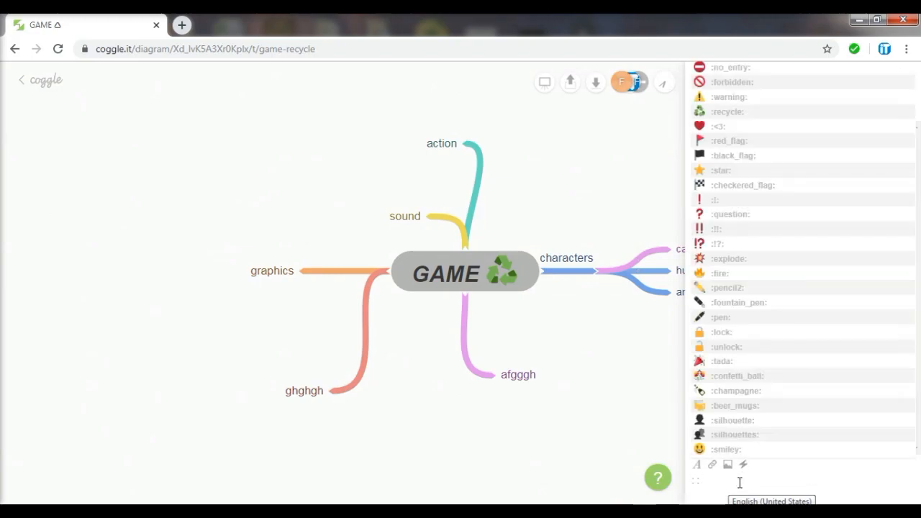
pyautogui.press('Escape')
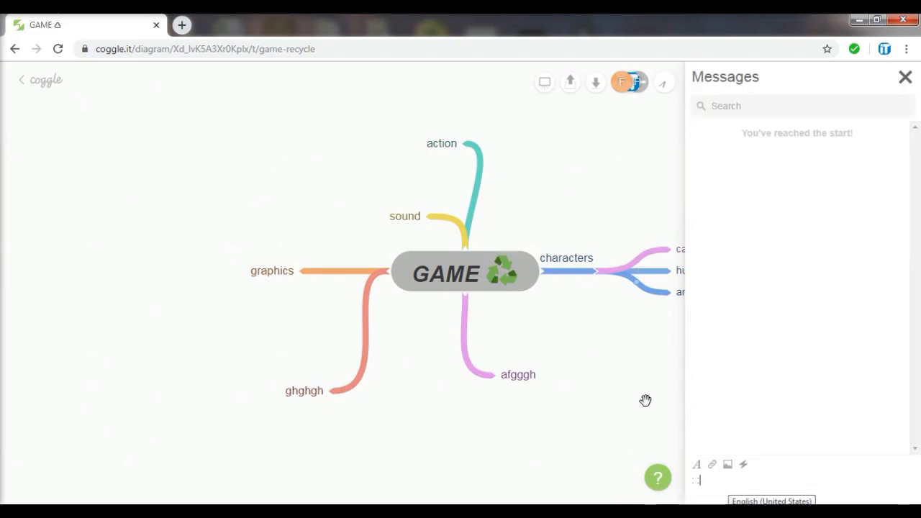
pyautogui.doubleClick(635, 342)
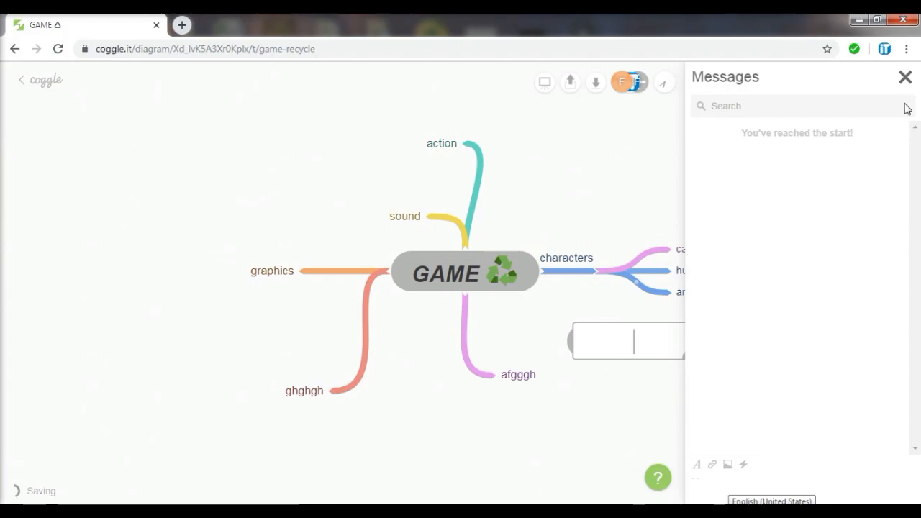
pyautogui.click(906, 77)
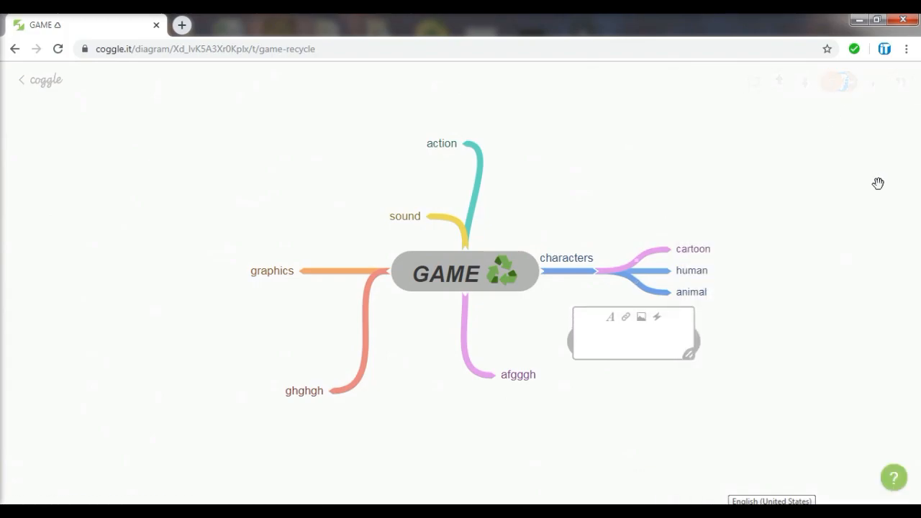
pyautogui.click(793, 315)
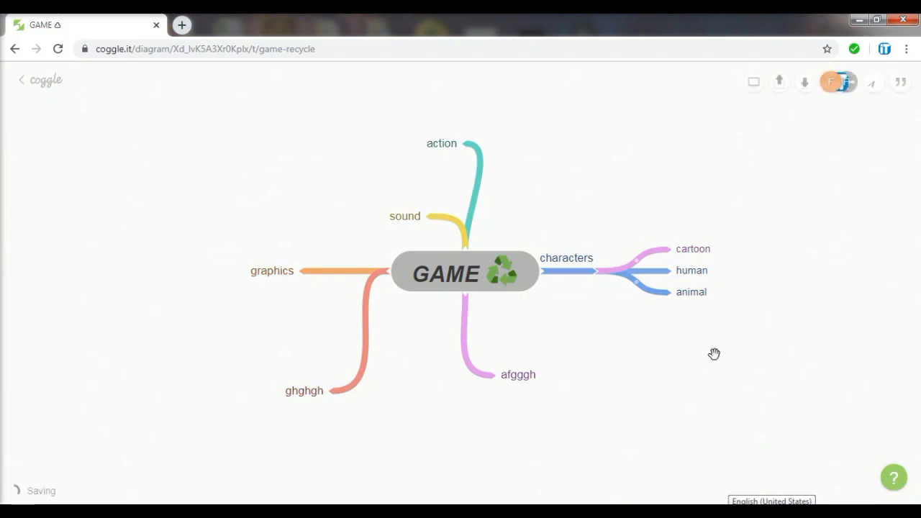
# Preview the map's version from about 22 hours ago, then return to the current version
pyautogui.click(879, 83)
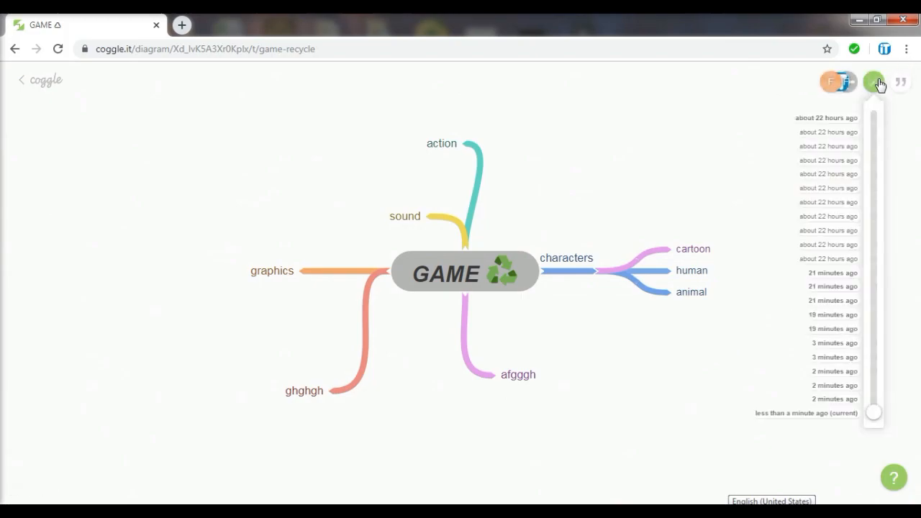
pyautogui.click(835, 262)
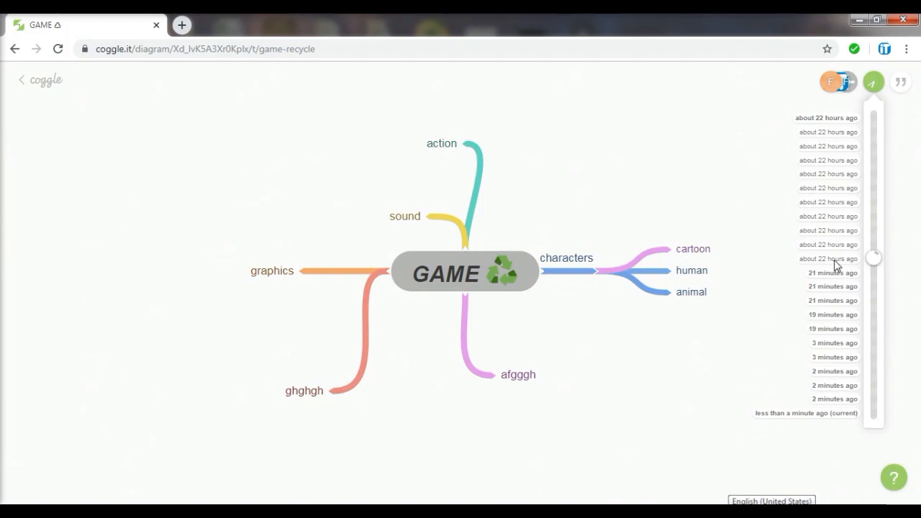
pyautogui.click(830, 414)
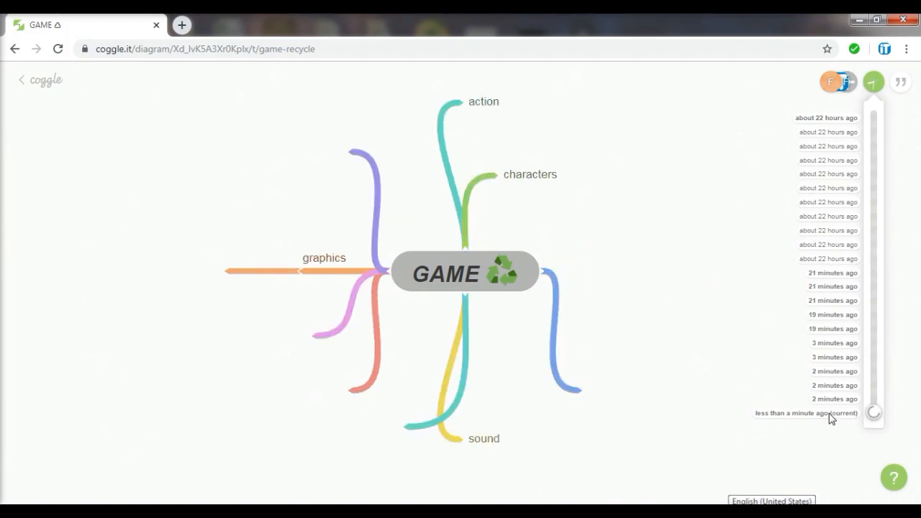